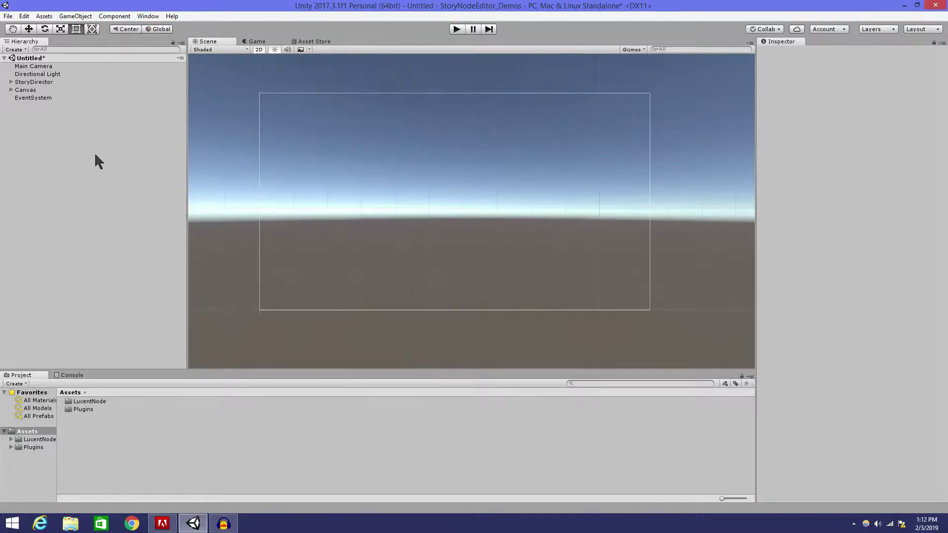
# Step: Inspect the properties of the Text object under the Canvas
pyautogui.click(11, 90)
pyautogui.click(28, 99)
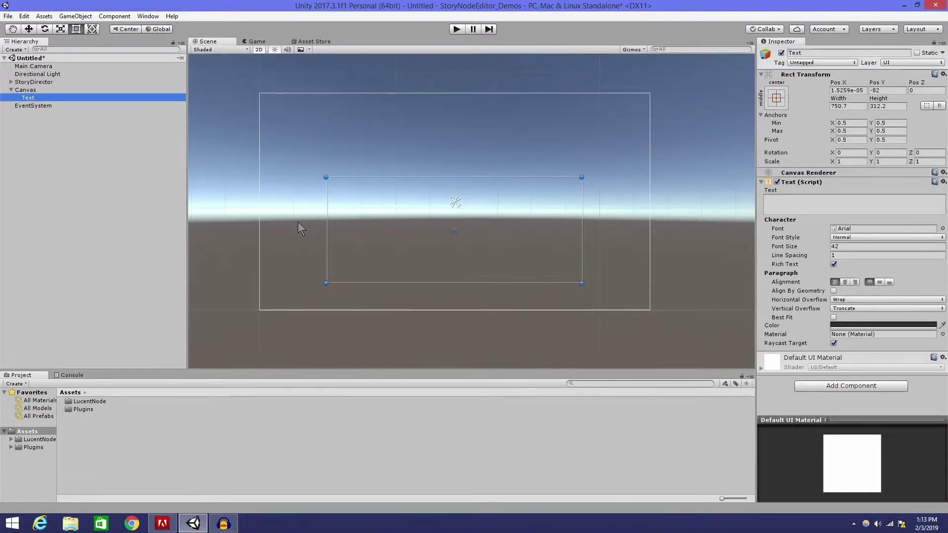
pyautogui.click(11, 90)
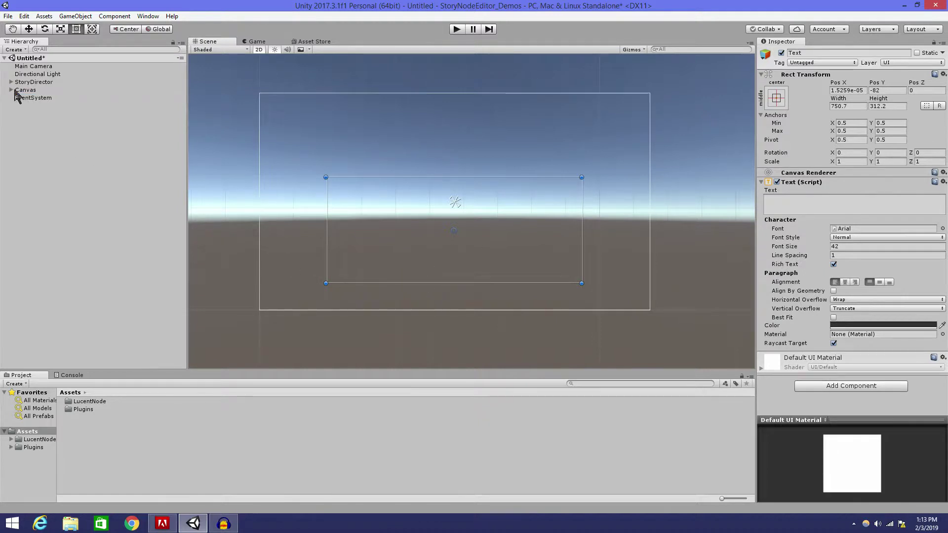
# Step: Open the StoryNode Editor window and dock it beside the Asset Store view
pyautogui.click(147, 17)
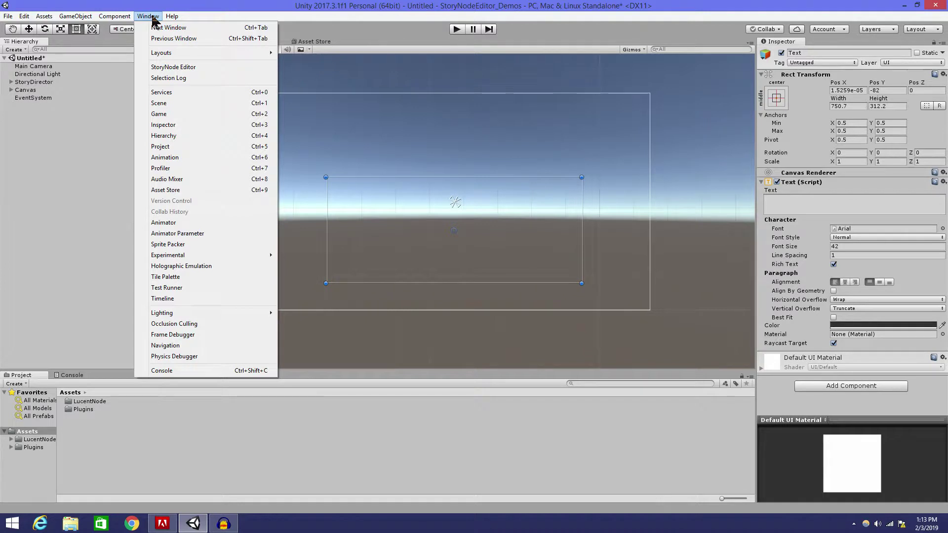
pyautogui.click(207, 68)
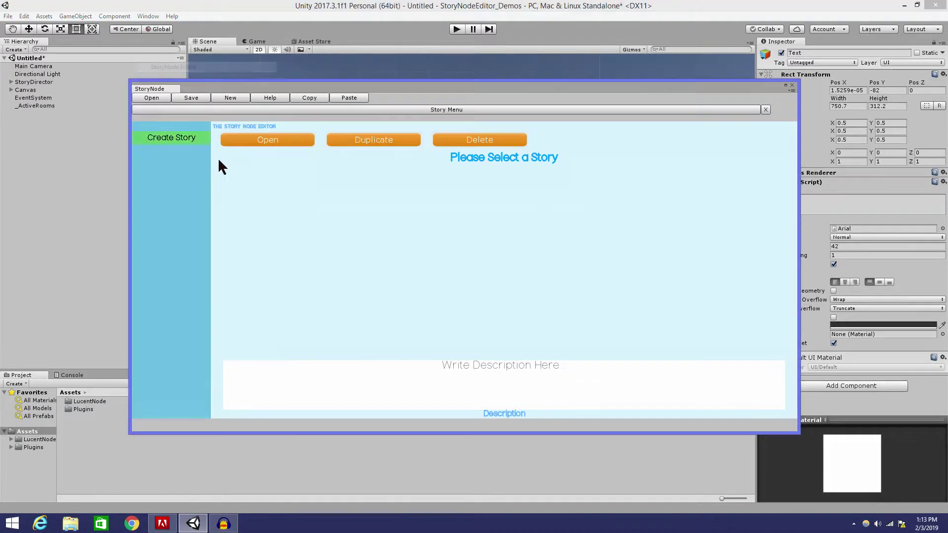
pyautogui.moveTo(324, 90); pyautogui.dragTo(283, 103)
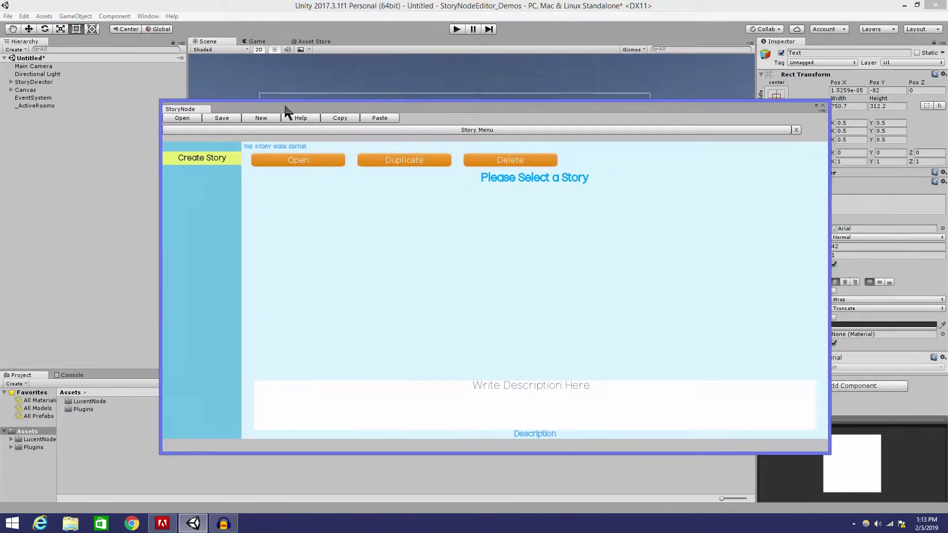
pyautogui.moveTo(199, 109); pyautogui.dragTo(352, 49)
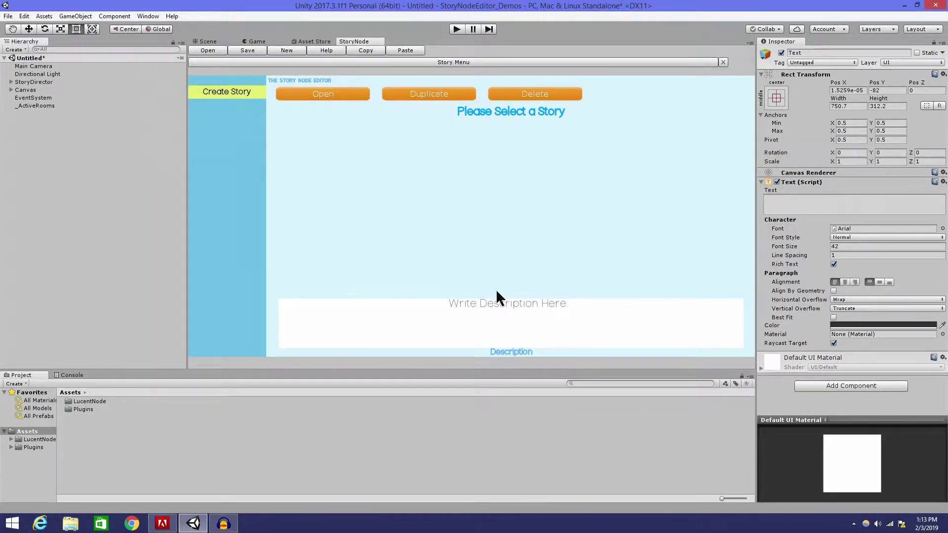
# Step: Create a new story and name it "Text Writer"
pyautogui.click(236, 93)
pyautogui.click(268, 112)
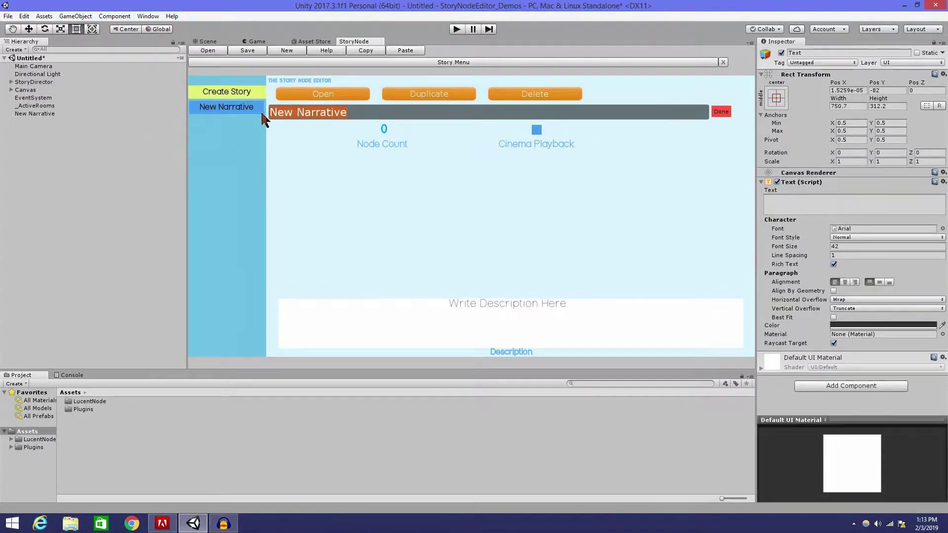
pyautogui.write('Te')
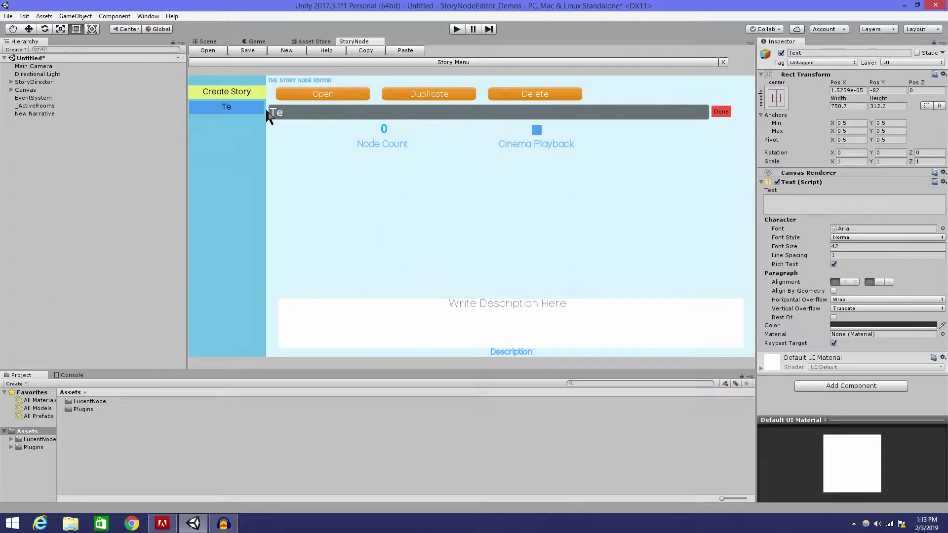
pyautogui.write('xt Writer')
pyautogui.click(722, 112)
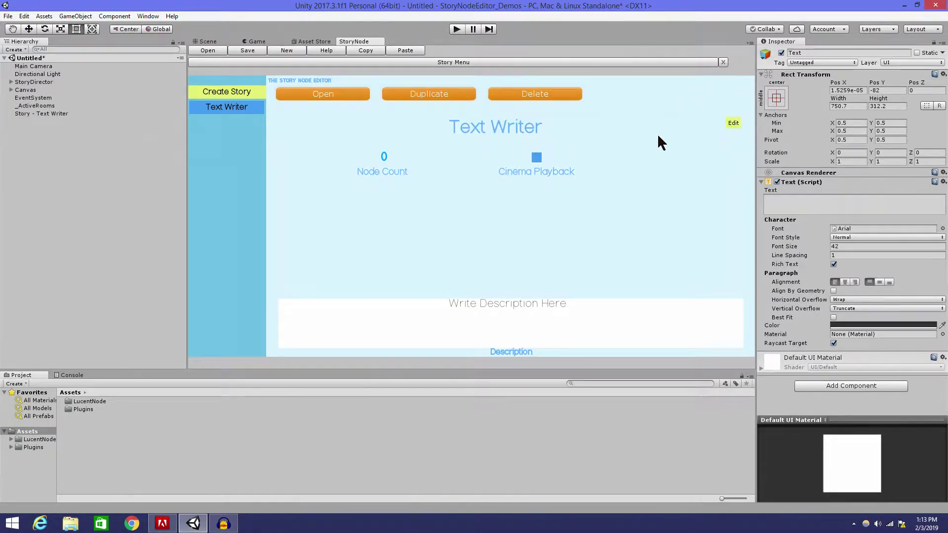
# Step: Open the Text Writer story, add a story Element node and connect the Start Node to it
pyautogui.click(338, 94)
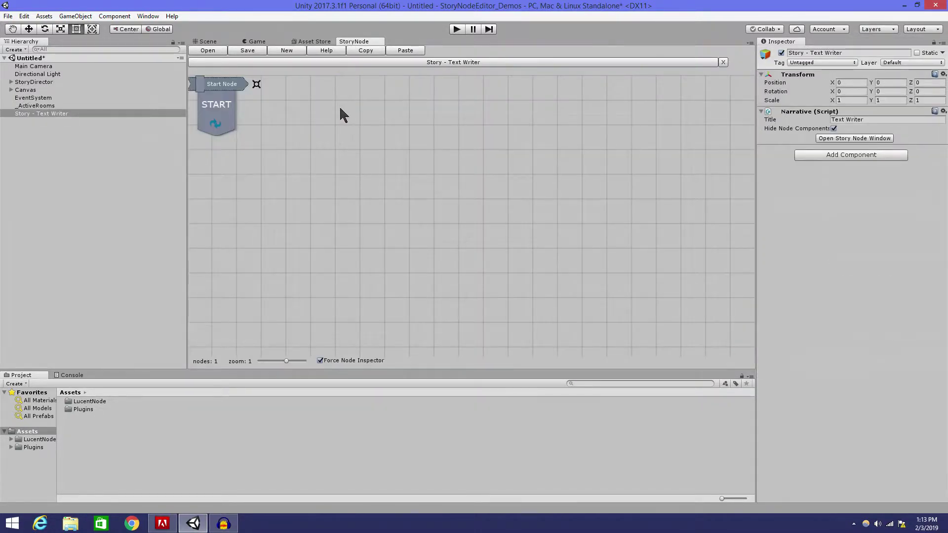
pyautogui.moveTo(324, 139); pyautogui.dragTo(336, 158)
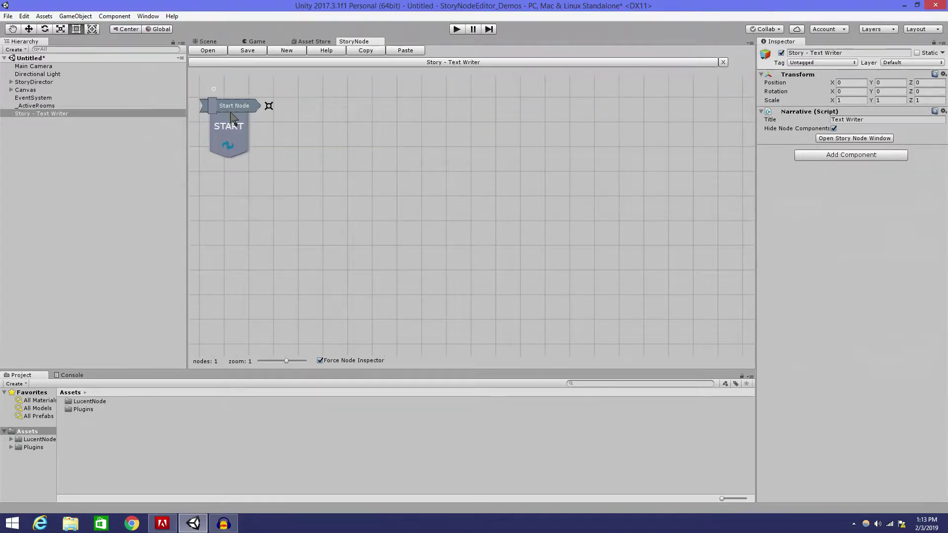
pyautogui.rightClick(326, 121)
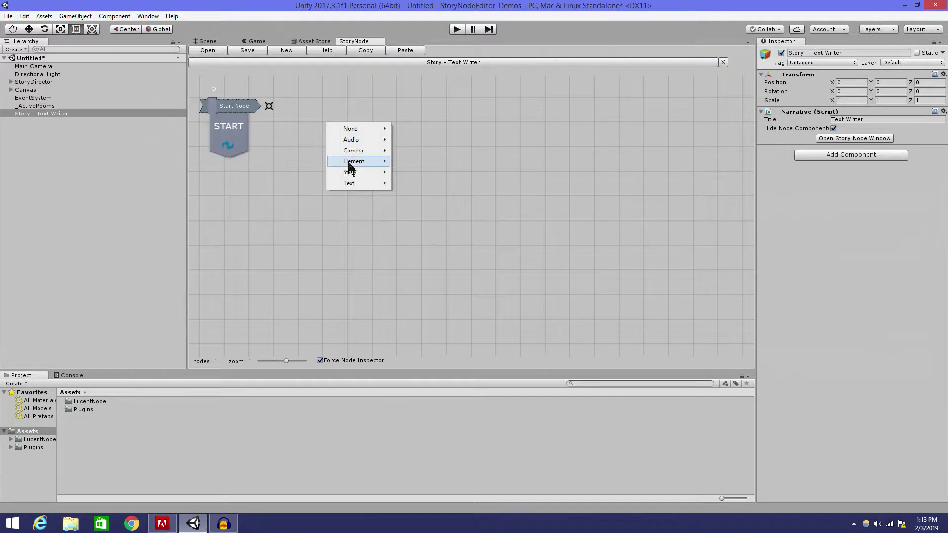
pyautogui.moveTo(355, 176)
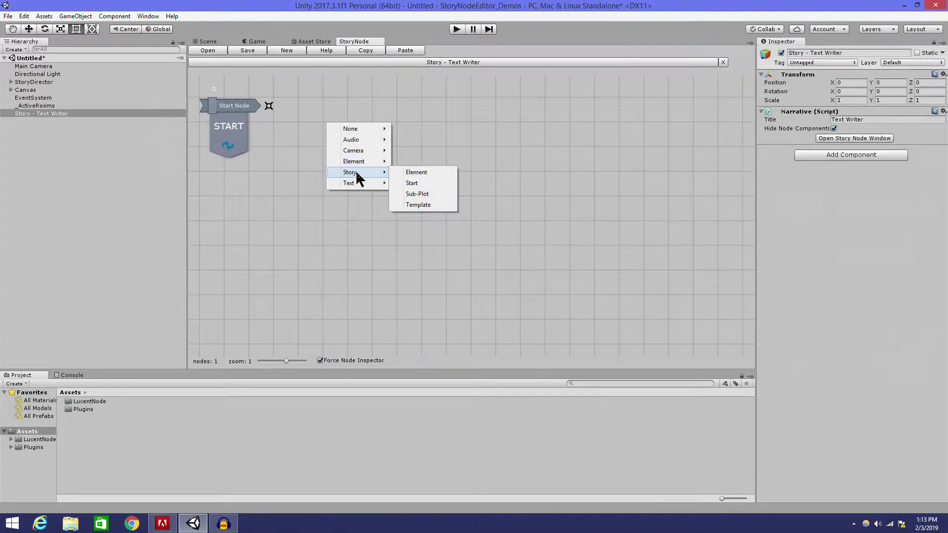
pyautogui.click(416, 173)
pyautogui.moveTo(371, 212); pyautogui.dragTo(351, 172)
pyautogui.moveTo(428, 168); pyautogui.dragTo(452, 200)
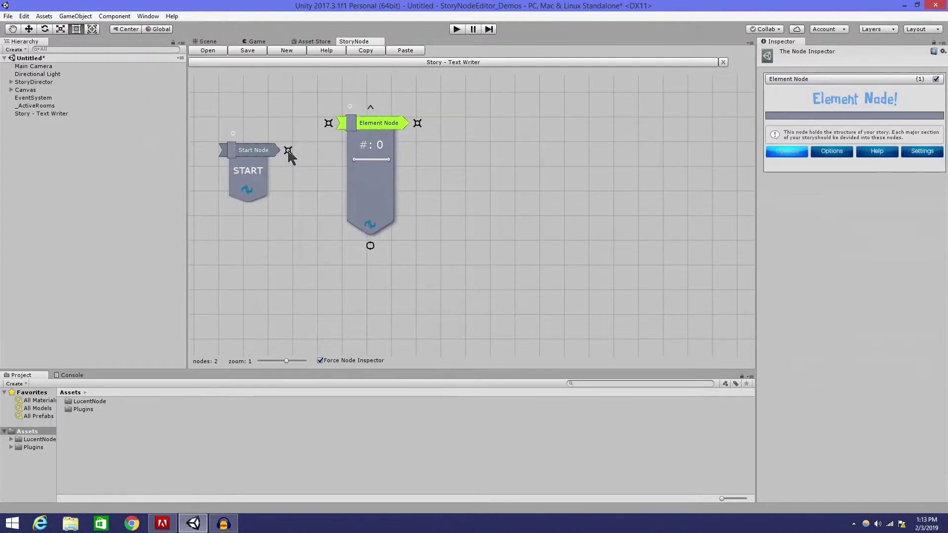
pyautogui.moveTo(289, 151); pyautogui.dragTo(329, 123)
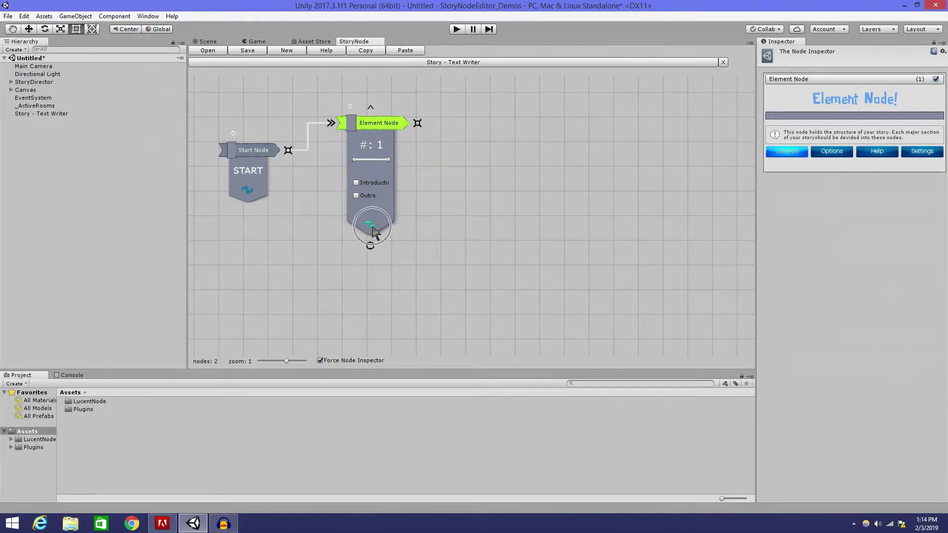
# Step: Inside the Element Node, add a Chapter node and connect the Start Node to it
pyautogui.scroll(2, 375, 230)
pyautogui.scroll(1, 348, 227)
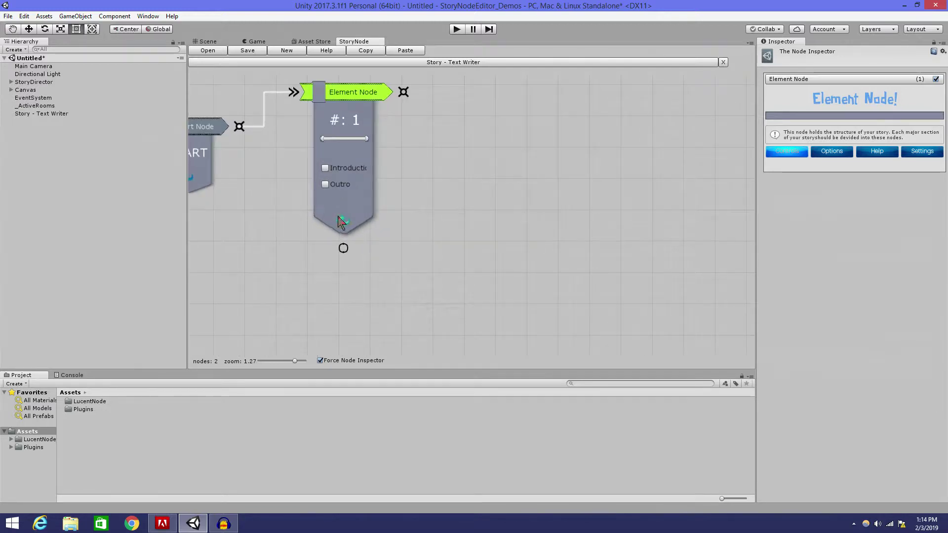
pyautogui.click(343, 222)
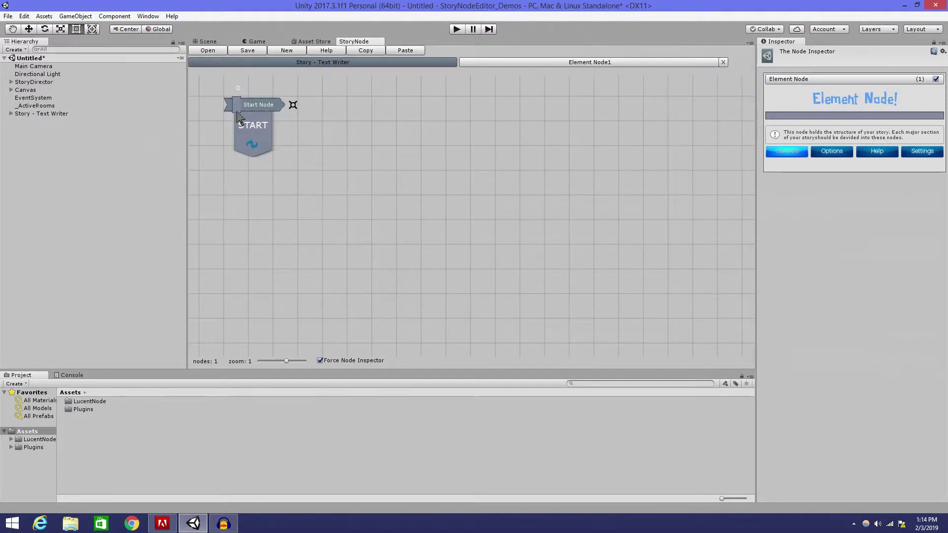
pyautogui.rightClick(361, 128)
pyautogui.moveTo(393, 171)
pyautogui.click(444, 165)
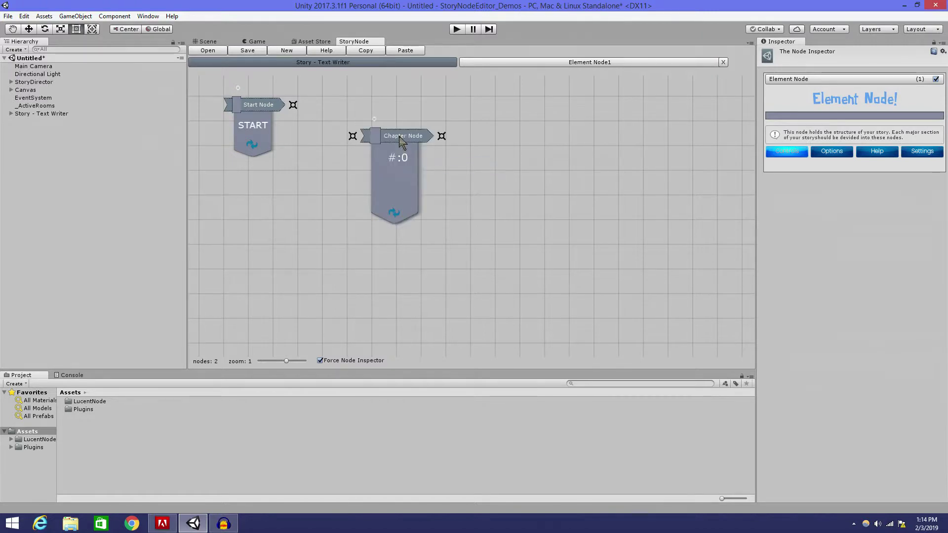
pyautogui.moveTo(400, 141); pyautogui.dragTo(374, 125)
pyautogui.moveTo(293, 104); pyautogui.dragTo(326, 120)
pyautogui.click(385, 152)
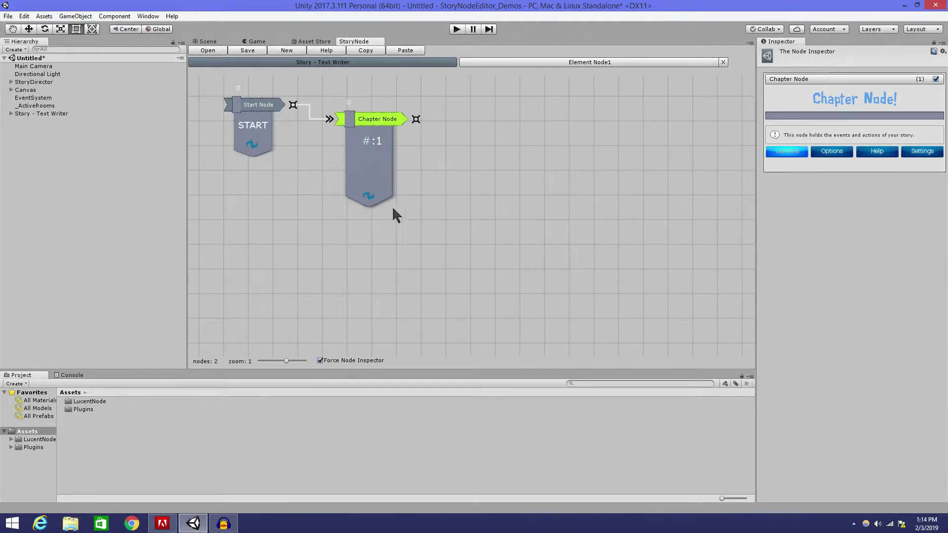
# Step: Inside the Chapter Node, add a Text Writer node linked from the Start Node, with the text "This is the text writer node."
pyautogui.click(369, 196)
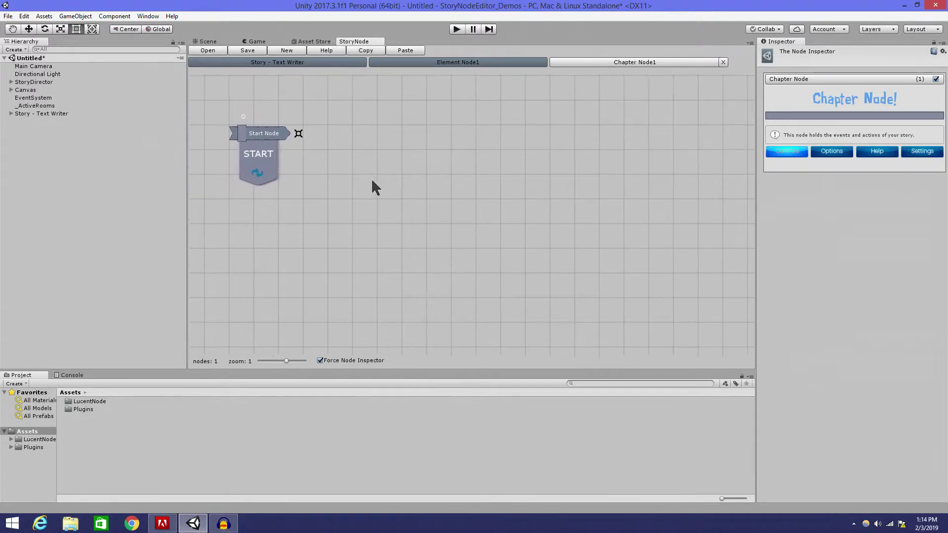
pyautogui.rightClick(356, 136)
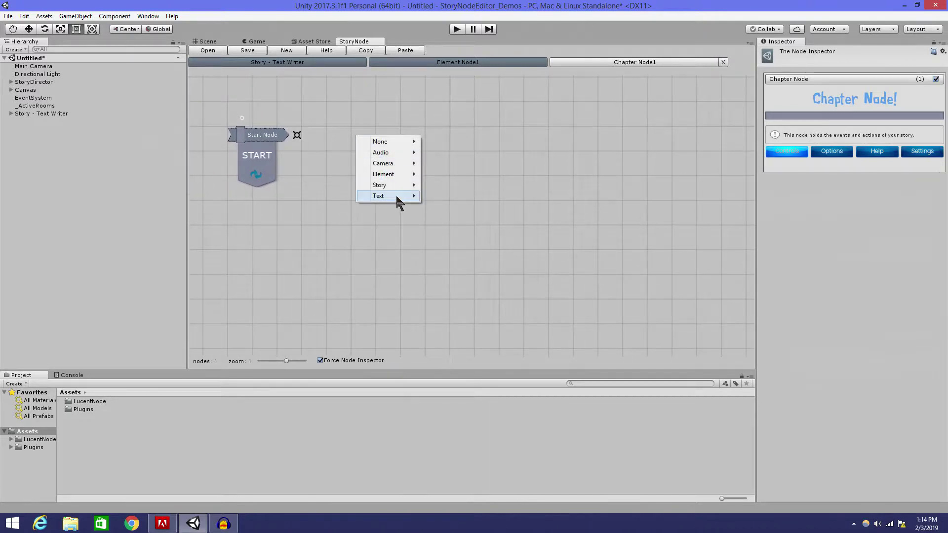
pyautogui.moveTo(395, 196)
pyautogui.click(443, 196)
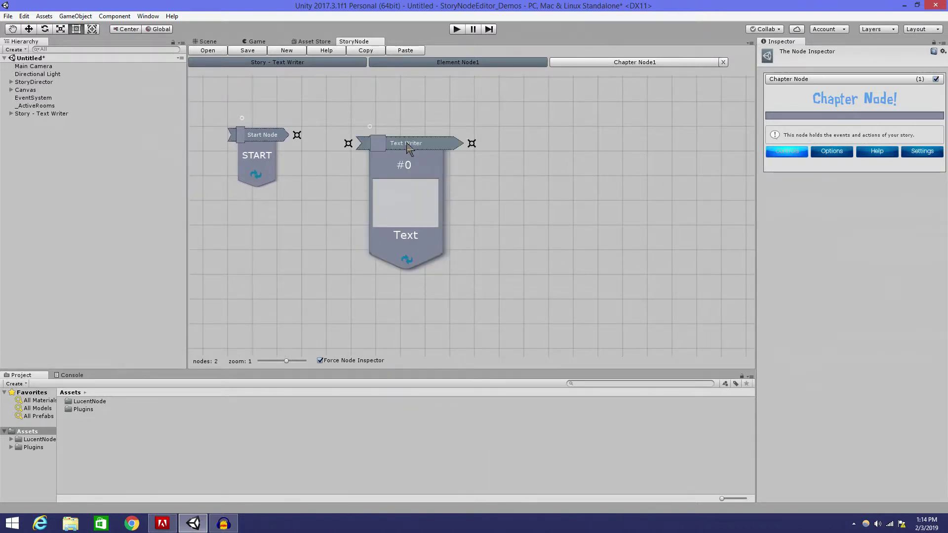
pyautogui.moveTo(409, 144); pyautogui.dragTo(392, 117)
pyautogui.moveTo(297, 135); pyautogui.dragTo(335, 112)
pyautogui.click(386, 162)
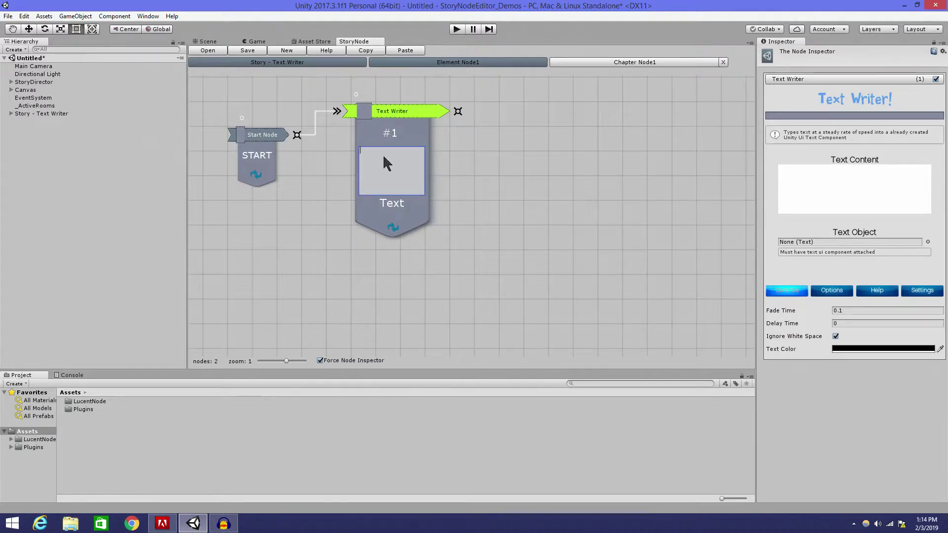
pyautogui.write('This is the text writer node.')
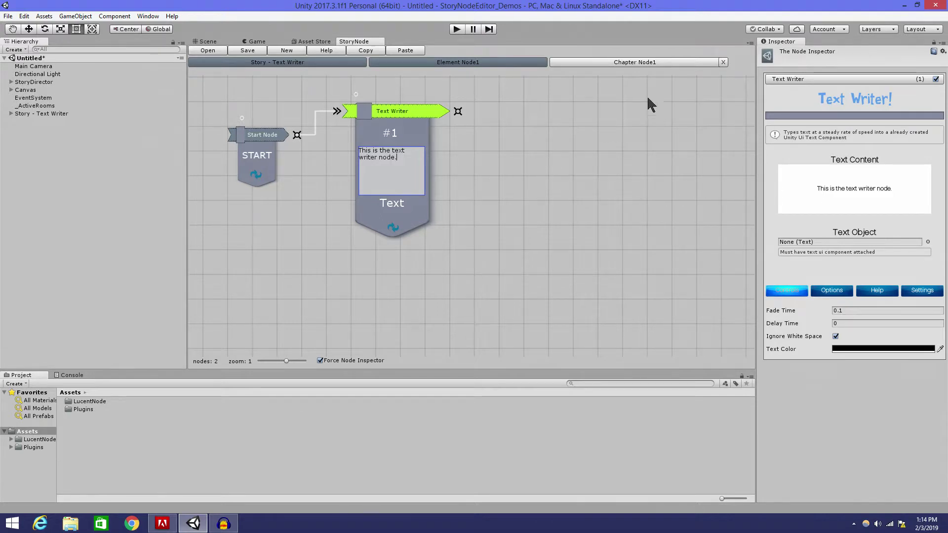
# Step: Assign Story - Text Writer as both Element 0 of My Narratives and the Selected Narrative of the StoryDirector
pyautogui.click(209, 41)
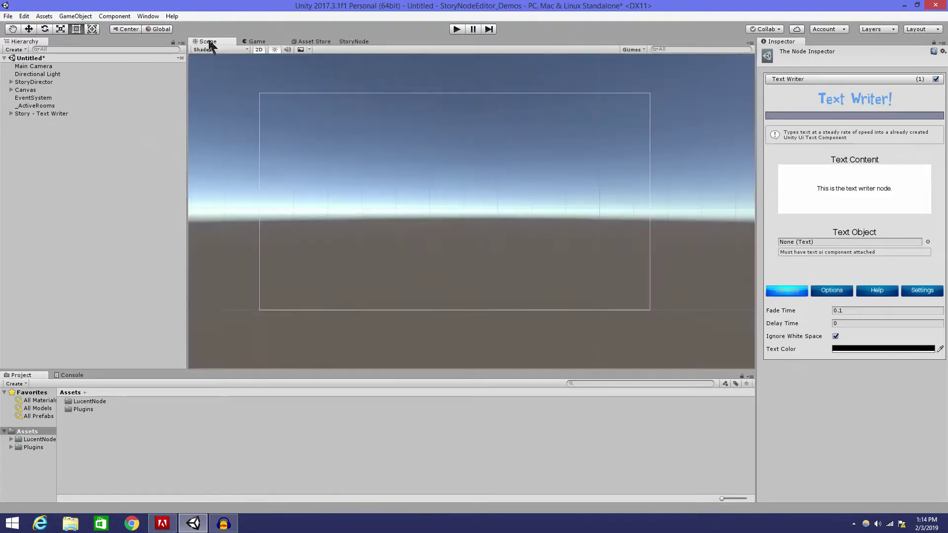
pyautogui.click(30, 82)
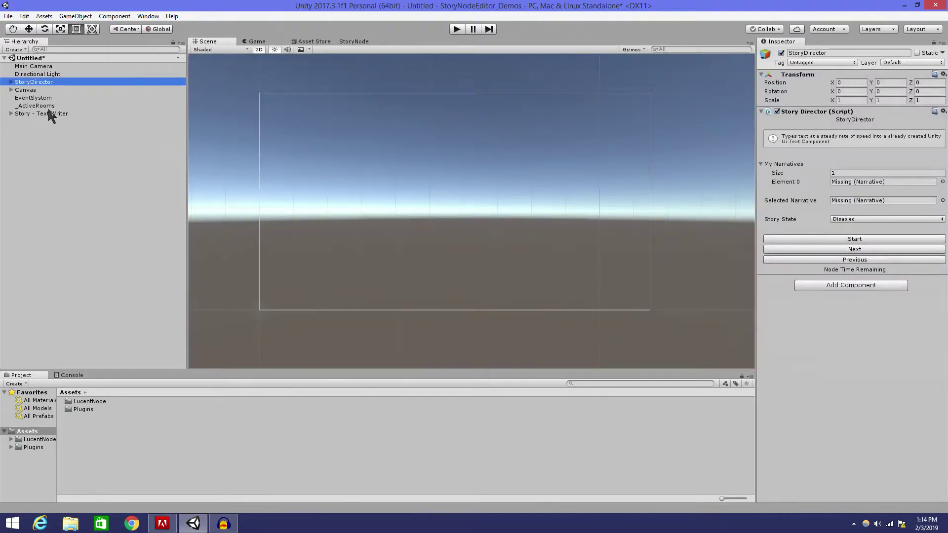
pyautogui.moveTo(36, 113); pyautogui.dragTo(867, 180)
pyautogui.moveTo(35, 113); pyautogui.dragTo(839, 200)
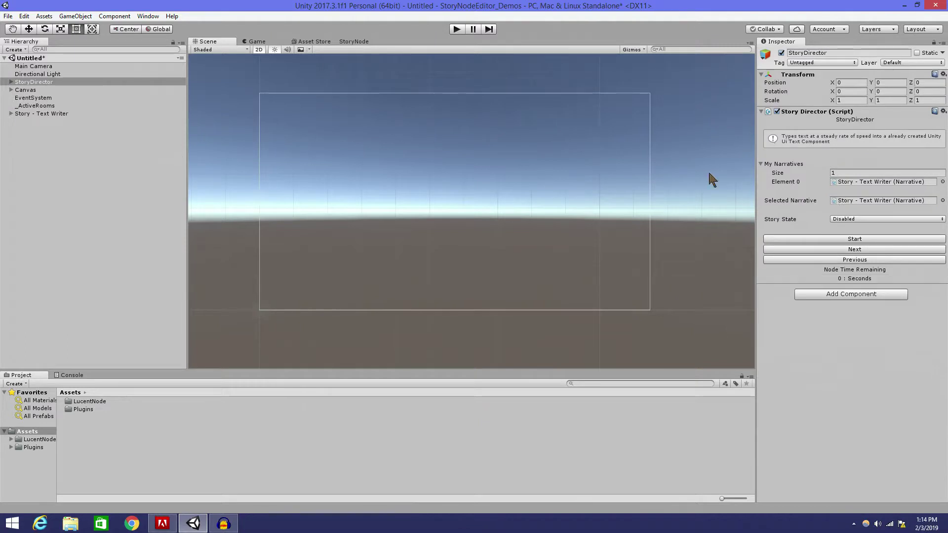
# Step: Test the story in Play mode by starting it from the StoryDirector, and stop playback
pyautogui.click(456, 29)
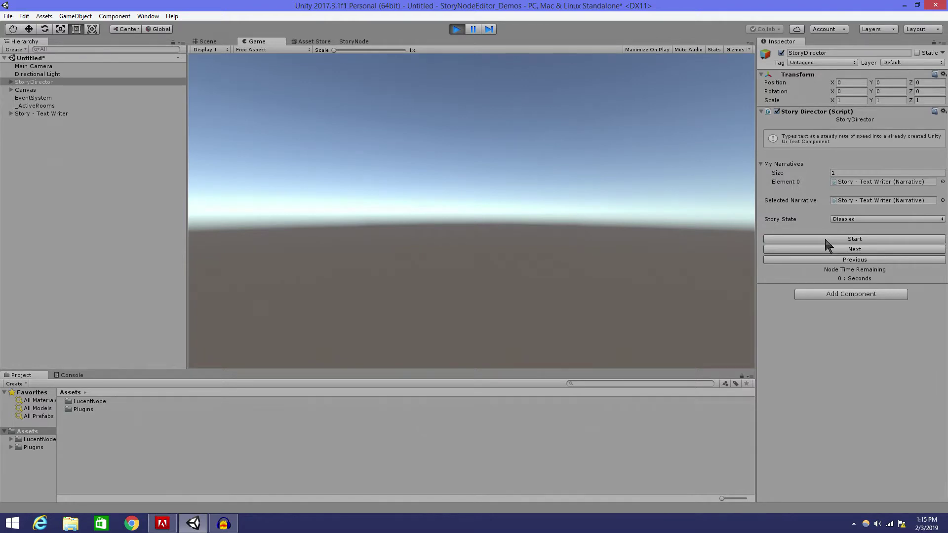
pyautogui.click(827, 240)
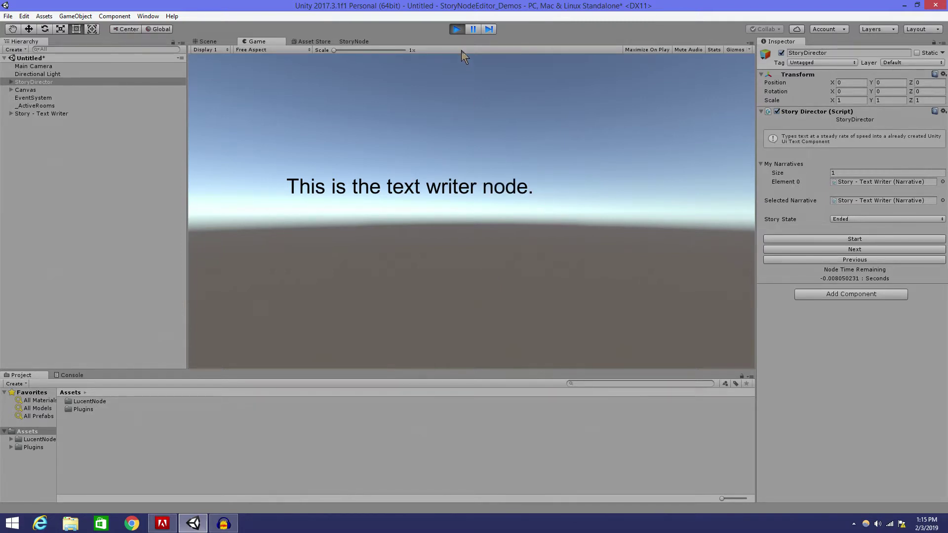
pyautogui.click(456, 28)
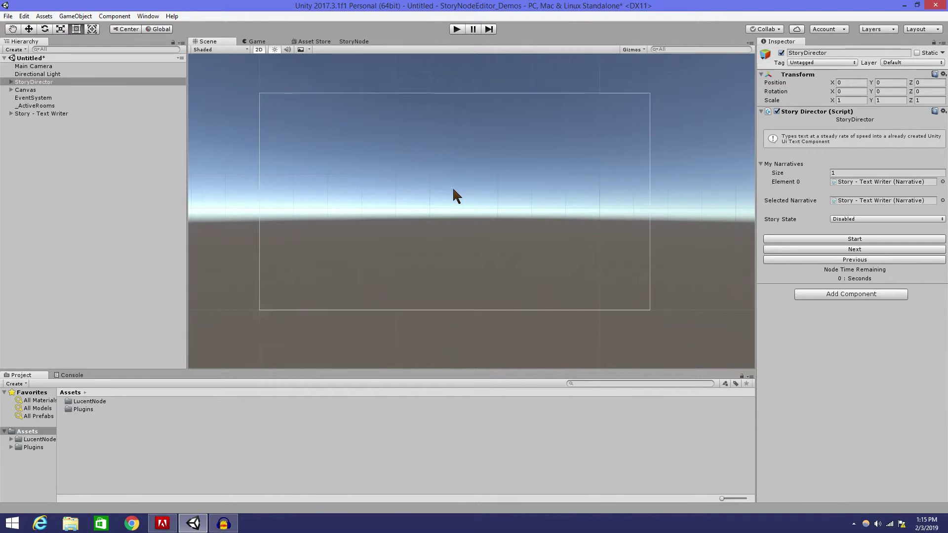
# Step: Reopen the Text Writer story in the StoryNode editor and review its story, Element Node1 and Chapter Node1 graphs
pyautogui.click(358, 42)
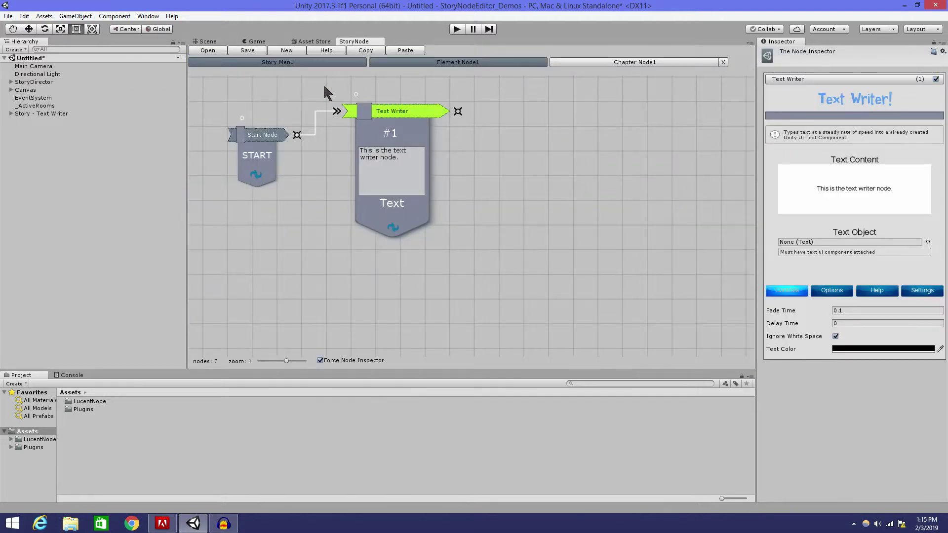
pyautogui.click(287, 63)
pyautogui.click(227, 108)
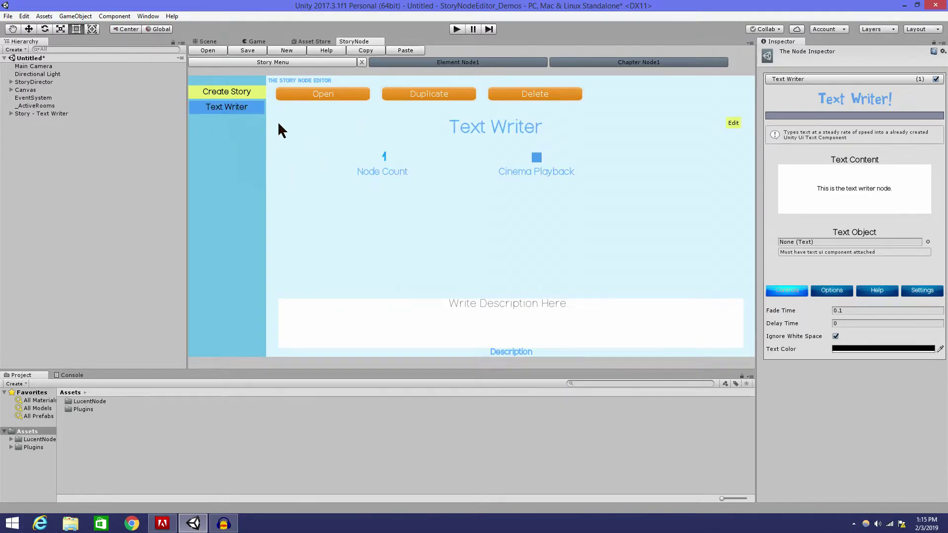
pyautogui.click(336, 93)
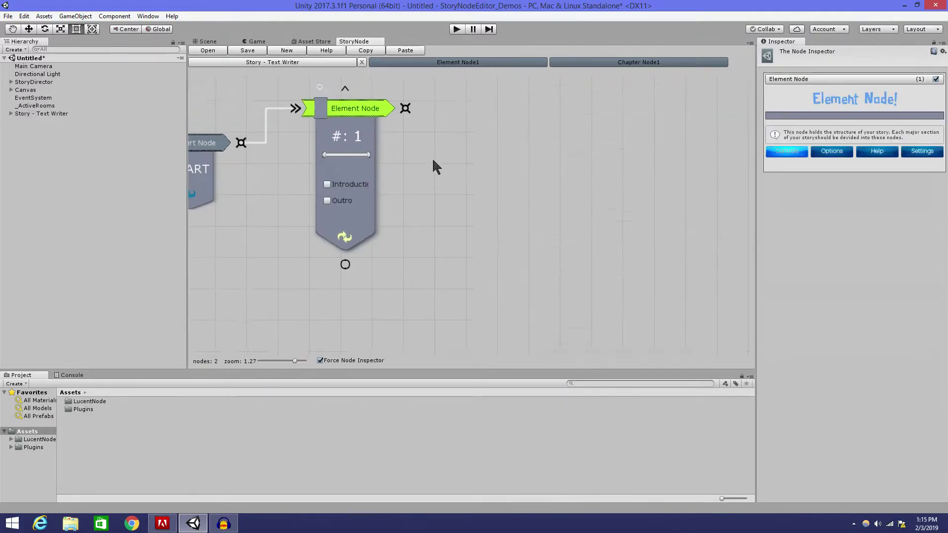
pyautogui.moveTo(433, 161); pyautogui.dragTo(418, 179)
pyautogui.click(452, 62)
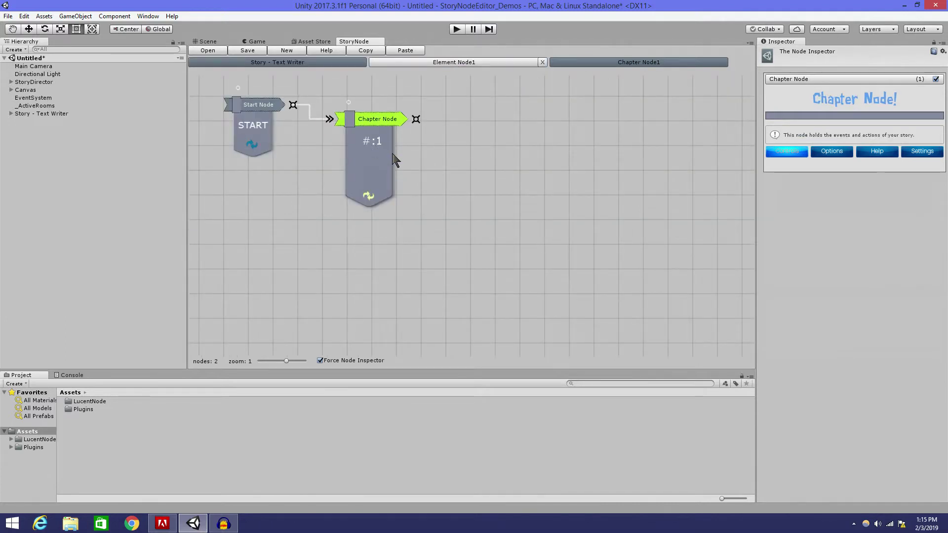
pyautogui.click(639, 62)
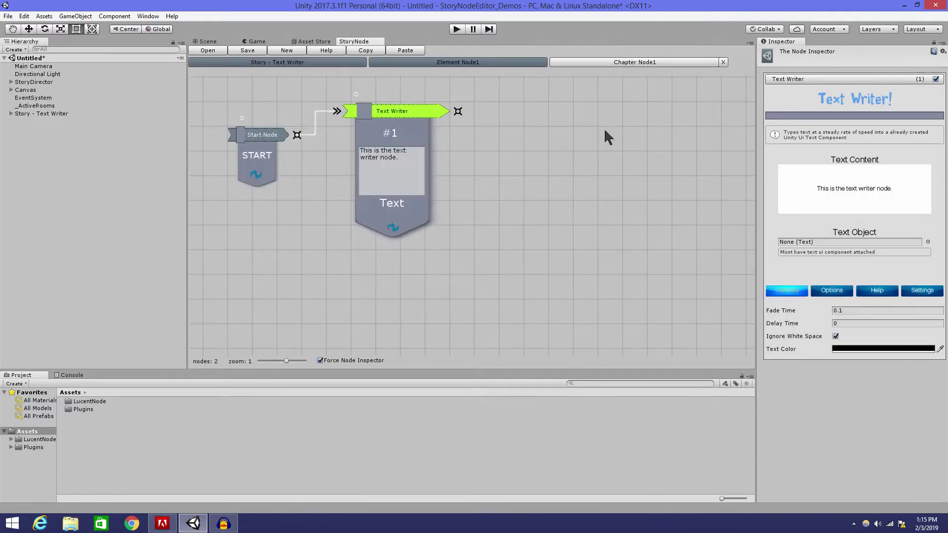
# Step: Add two more Text Writer nodes to Chapter Node1 and link all three Text Writer nodes in sequence
pyautogui.moveTo(513, 120); pyautogui.dragTo(503, 147)
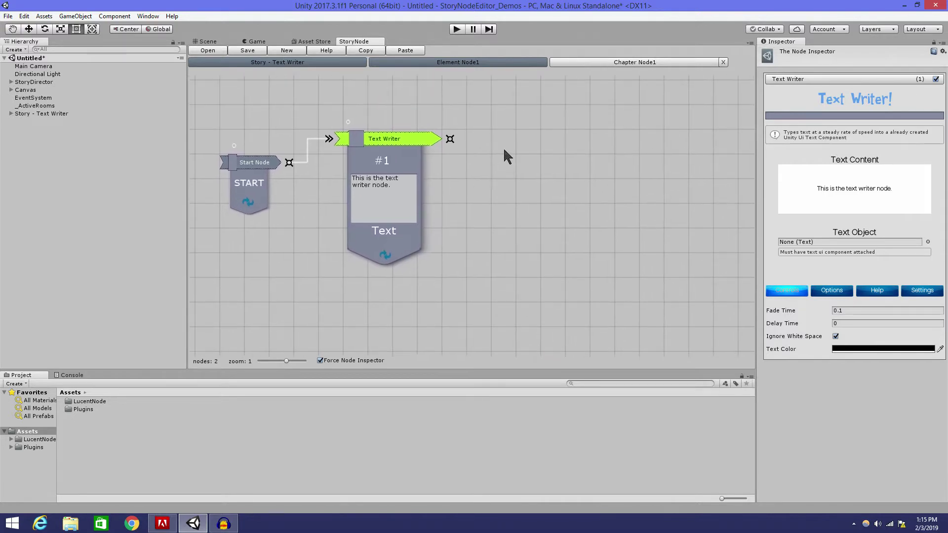
pyautogui.rightClick(513, 129)
pyautogui.moveTo(561, 192)
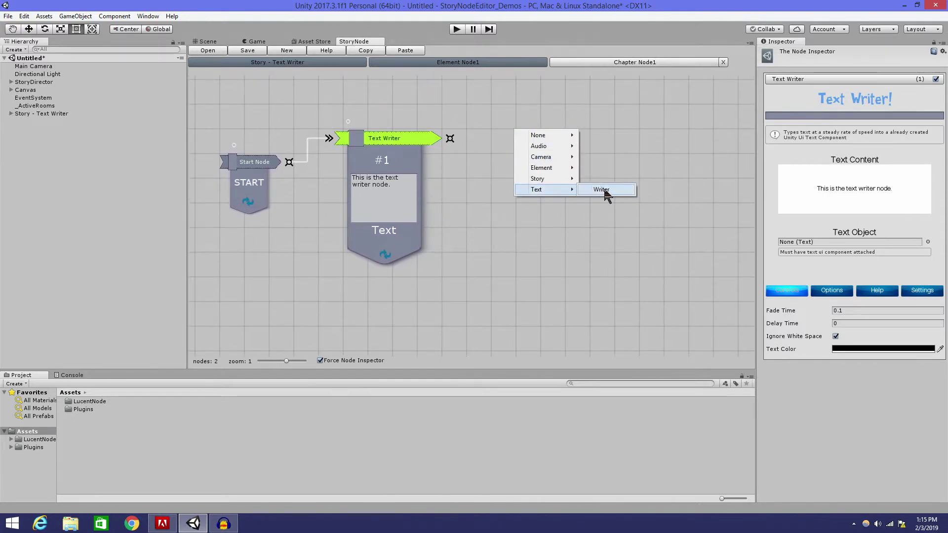
pyautogui.click(602, 194)
pyautogui.moveTo(673, 178); pyautogui.dragTo(542, 189)
pyautogui.rightClick(580, 144)
pyautogui.moveTo(608, 205)
pyautogui.click(667, 205)
pyautogui.moveTo(318, 148); pyautogui.dragTo(377, 148)
pyautogui.moveTo(575, 158); pyautogui.dragTo(572, 156)
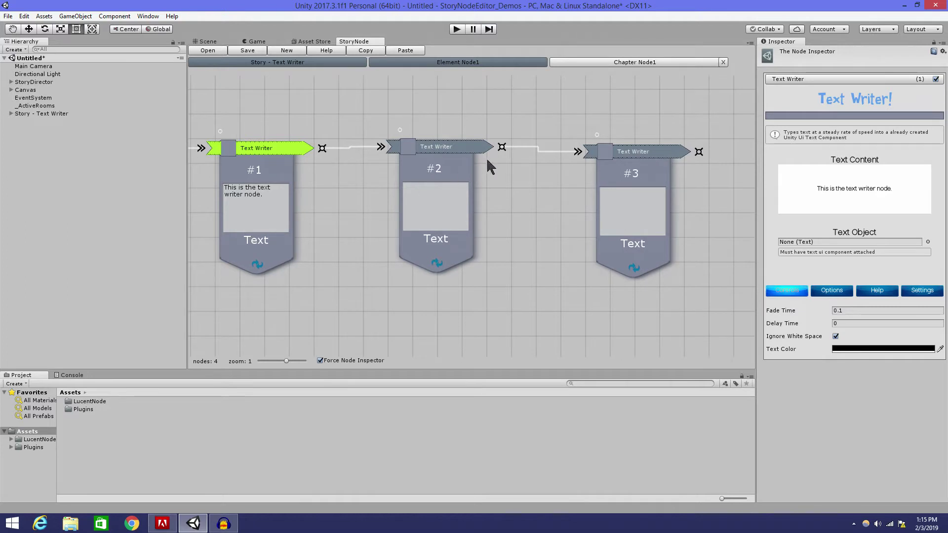
# Step: Enter "This is the 2nd nod" as the text of Text Writer #2 and "This is the ENd ?!" for Text Writer #3
pyautogui.click(435, 209)
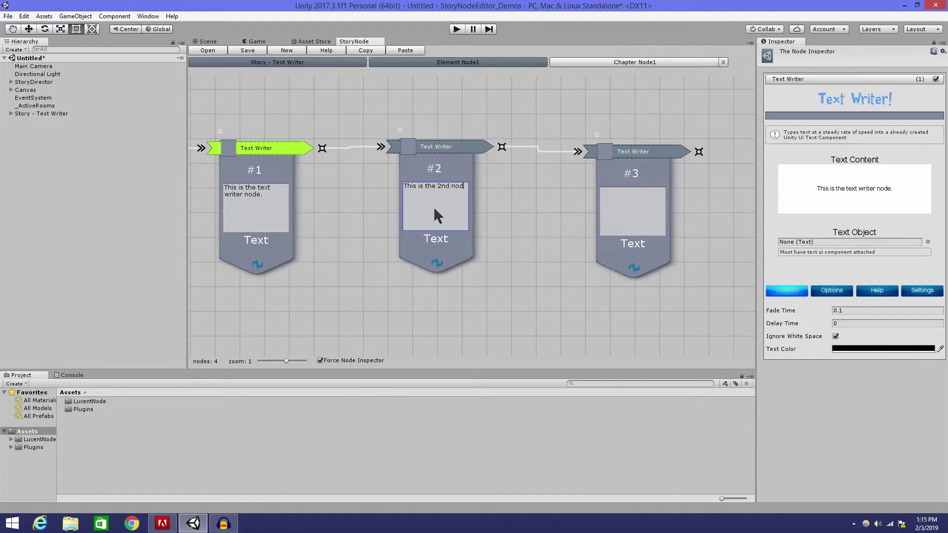
pyautogui.click(617, 170)
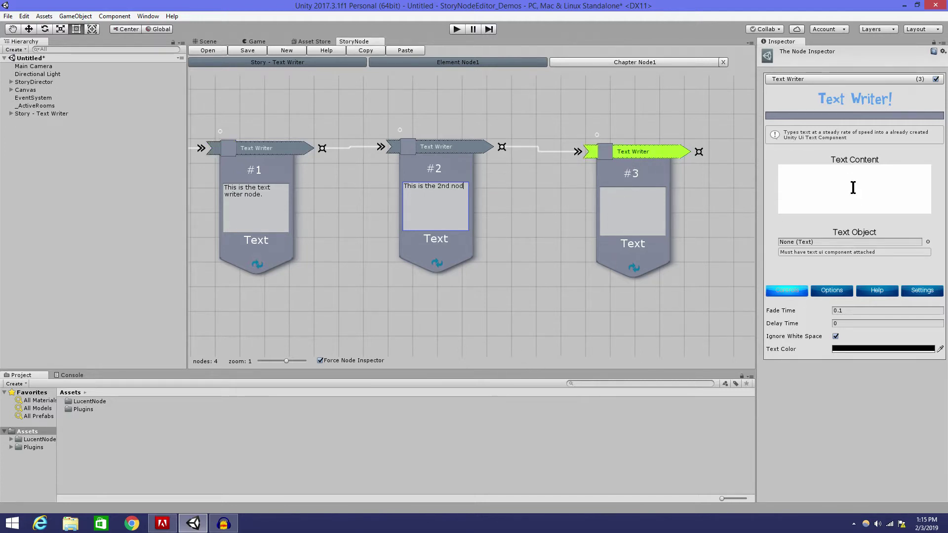
pyautogui.write('is')
pyautogui.write(' the EDN')
pyautogui.press('BackSpace')
pyautogui.press('BackSpace')
pyautogui.write('Nd')
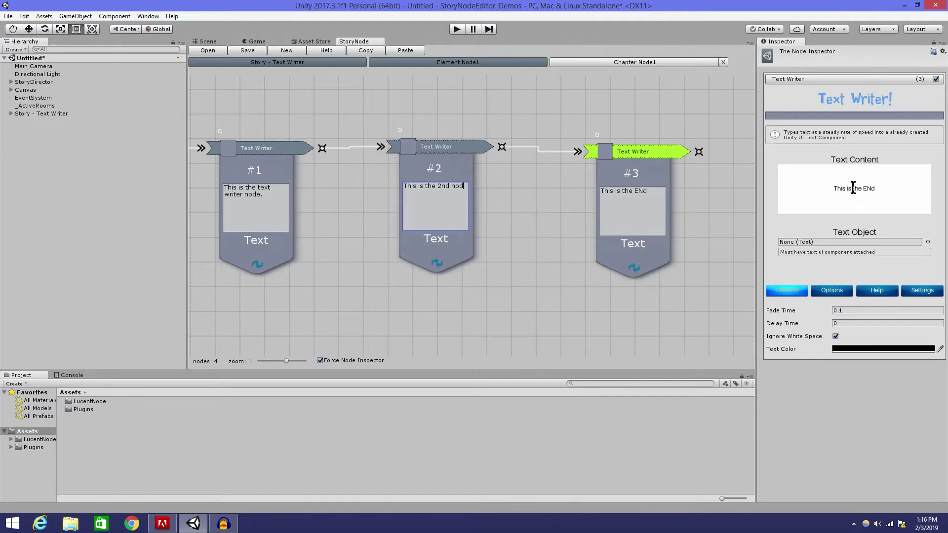
pyautogui.write(' ?!')
# Step: Set Text Writer #1's Fade Time to 0.3 and its Text Color to bright red
pyautogui.moveTo(330, 119); pyautogui.dragTo(426, 138, button='middle')
pyautogui.click(360, 167)
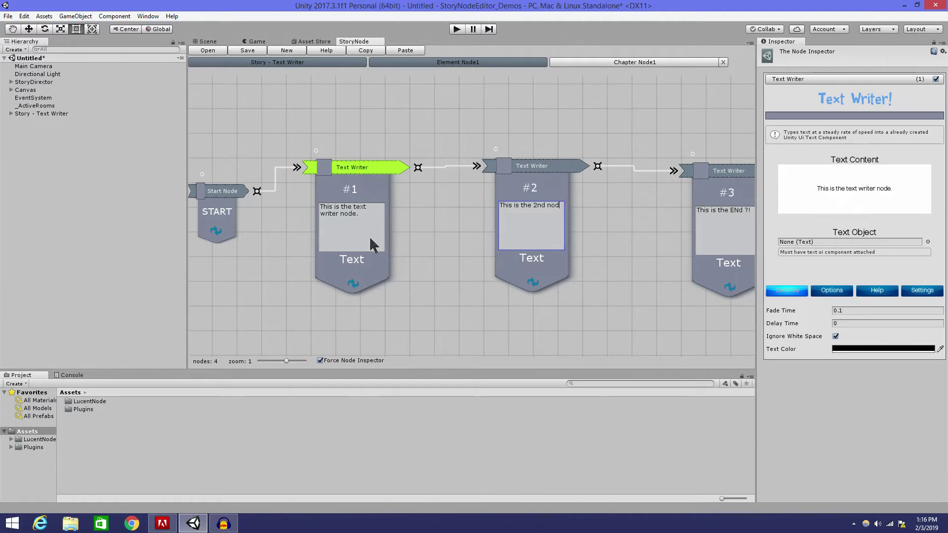
pyautogui.moveTo(428, 279); pyautogui.dragTo(428, 248, button='middle')
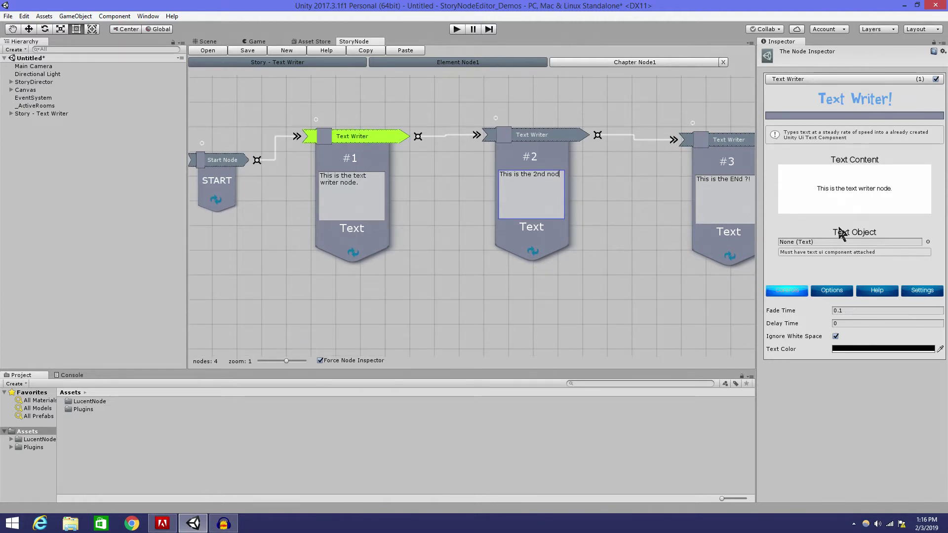
pyautogui.click(831, 297)
pyautogui.click(792, 296)
pyautogui.click(845, 310)
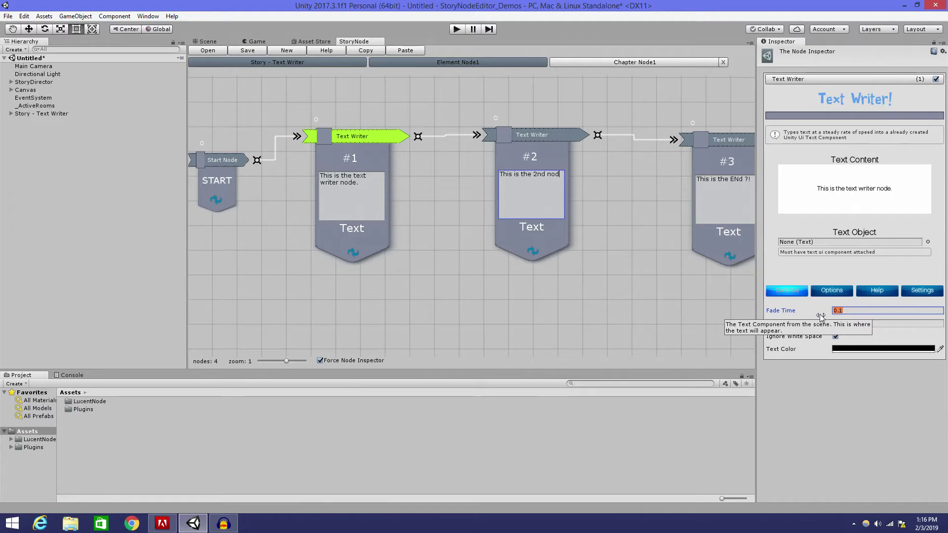
pyautogui.write('.3')
pyautogui.click(869, 349)
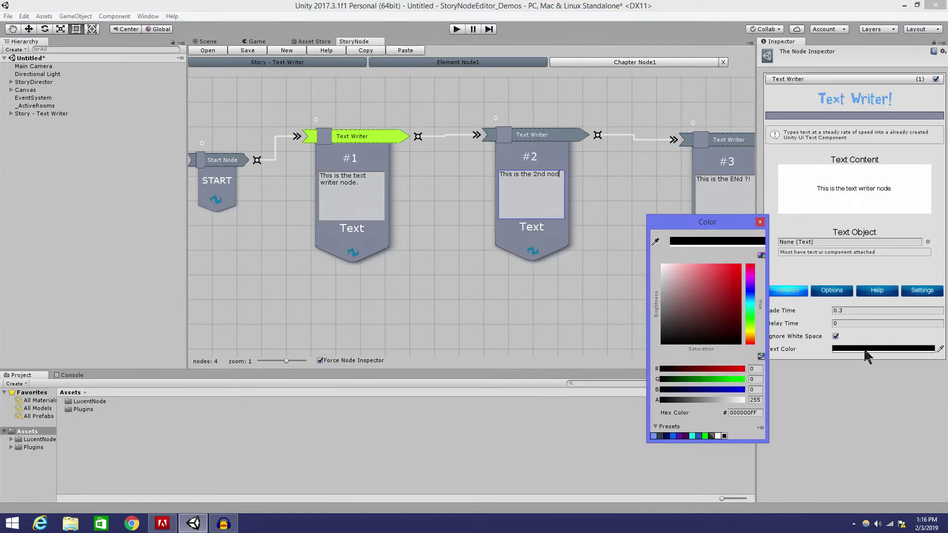
pyautogui.click(734, 275)
pyautogui.moveTo(733, 278); pyautogui.dragTo(742, 265)
pyautogui.click(760, 221)
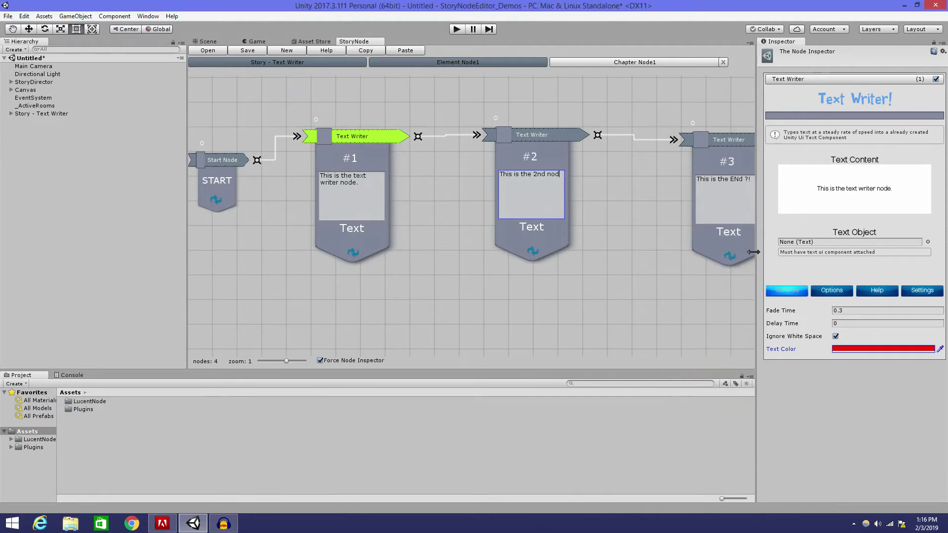
# Step: Set the Text Color of Text Writer #2 to bright green (15FA09FF)
pyautogui.click(520, 136)
pyautogui.click(494, 168)
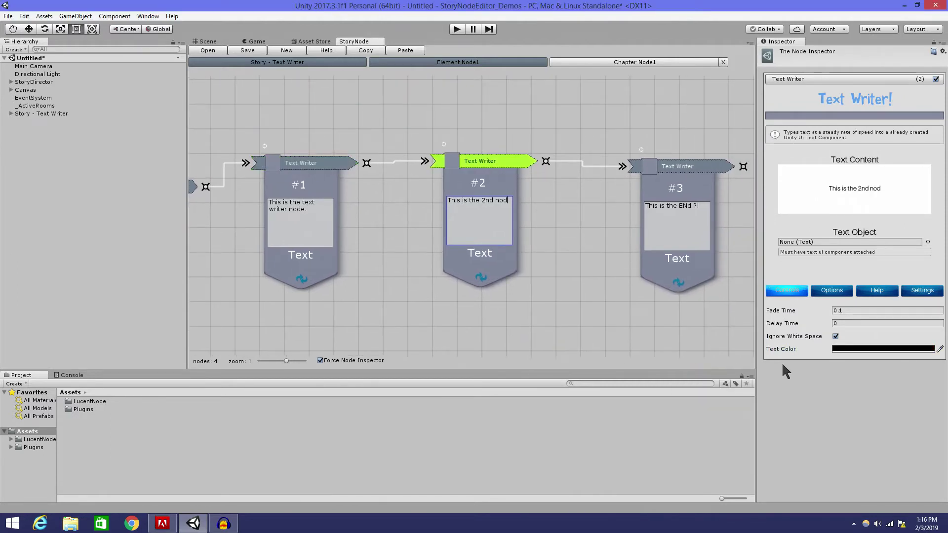
pyautogui.click(856, 349)
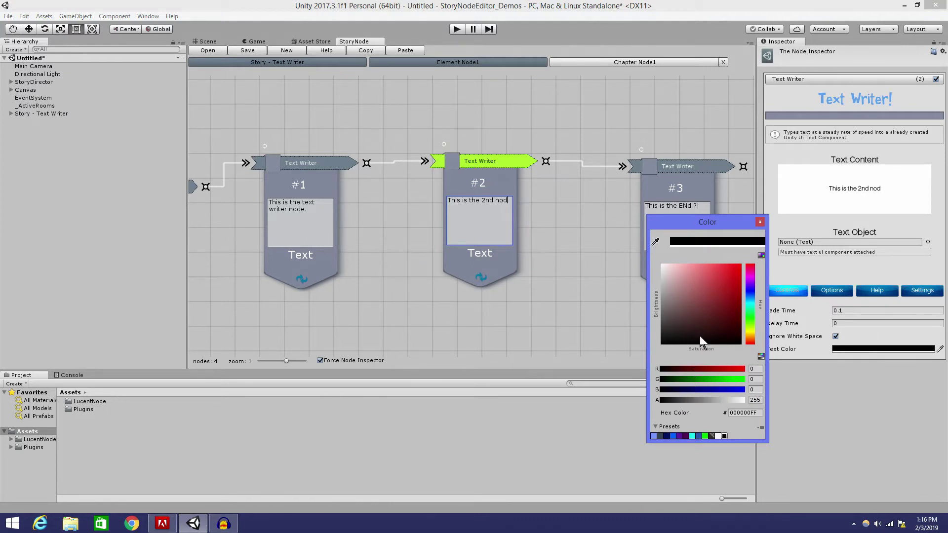
pyautogui.click(751, 319)
pyautogui.click(740, 265)
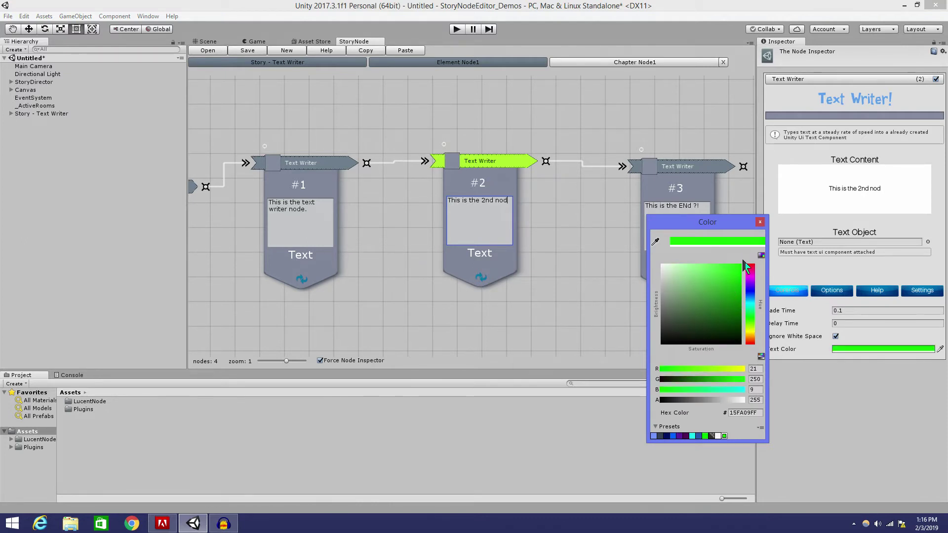
pyautogui.click(760, 222)
pyautogui.moveTo(566, 225); pyautogui.dragTo(548, 231, button='middle')
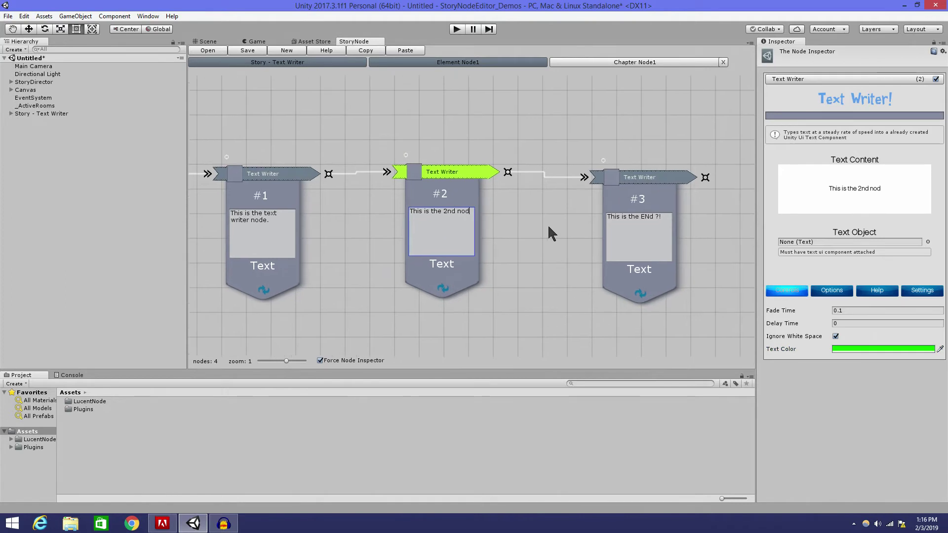
pyautogui.moveTo(525, 267); pyautogui.dragTo(607, 259, button='middle')
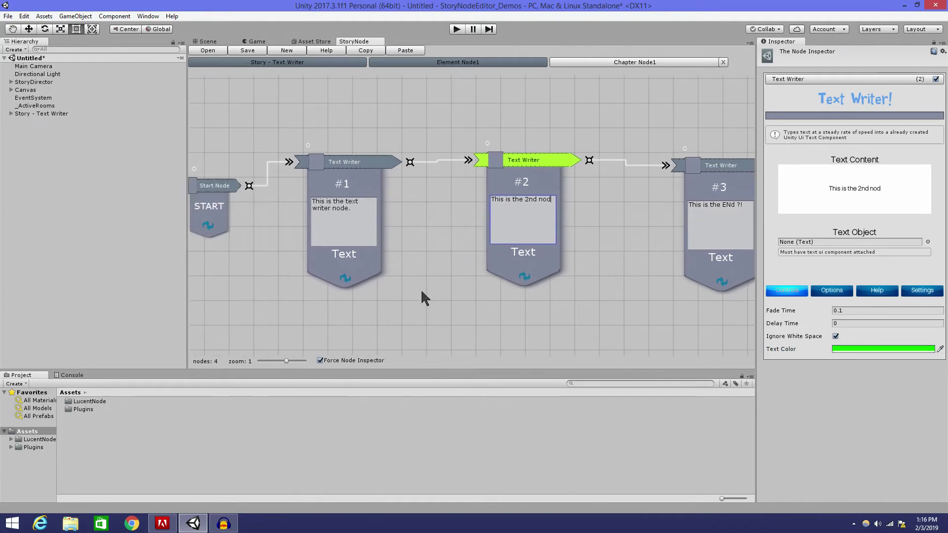
# Step: Test the story in Play mode from the StoryDirector, advancing through all three Text Writer nodes, and stop playback
pyautogui.click(457, 29)
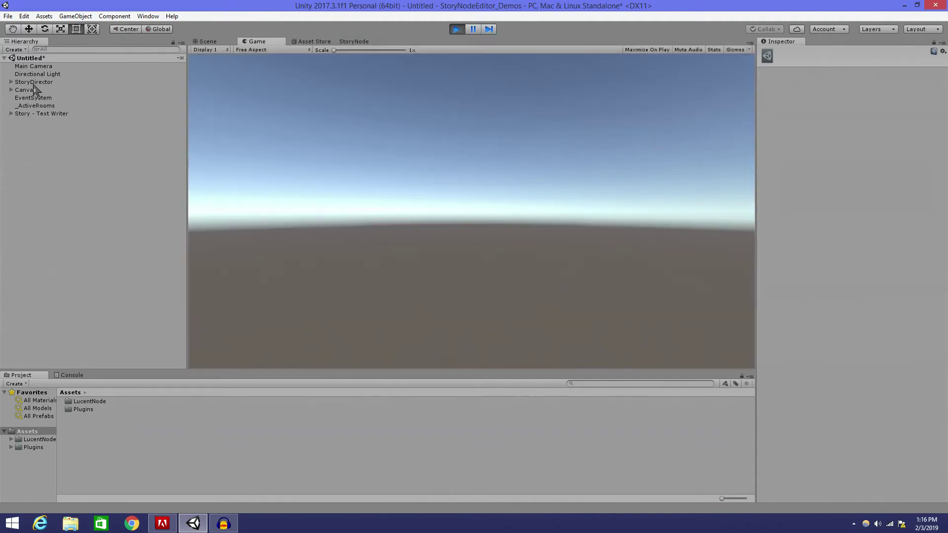
pyautogui.click(36, 82)
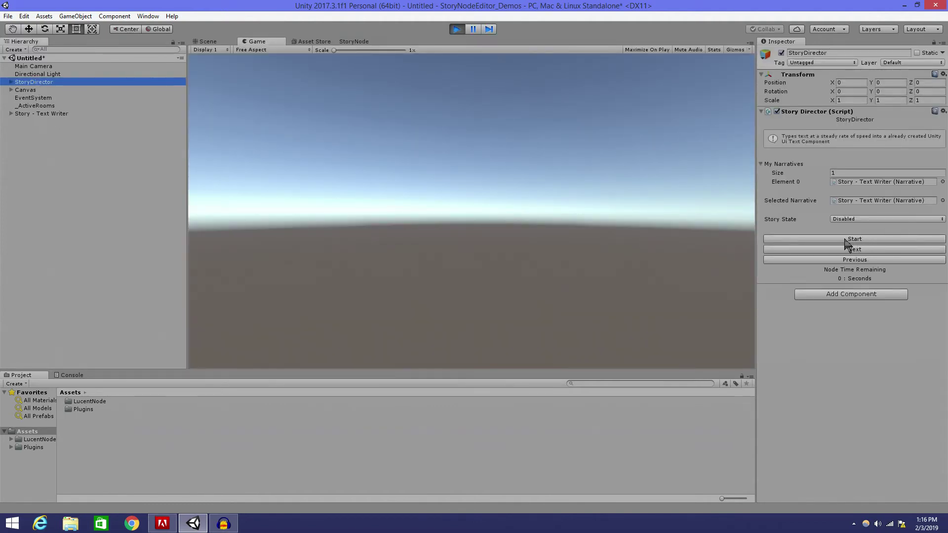
pyautogui.click(845, 240)
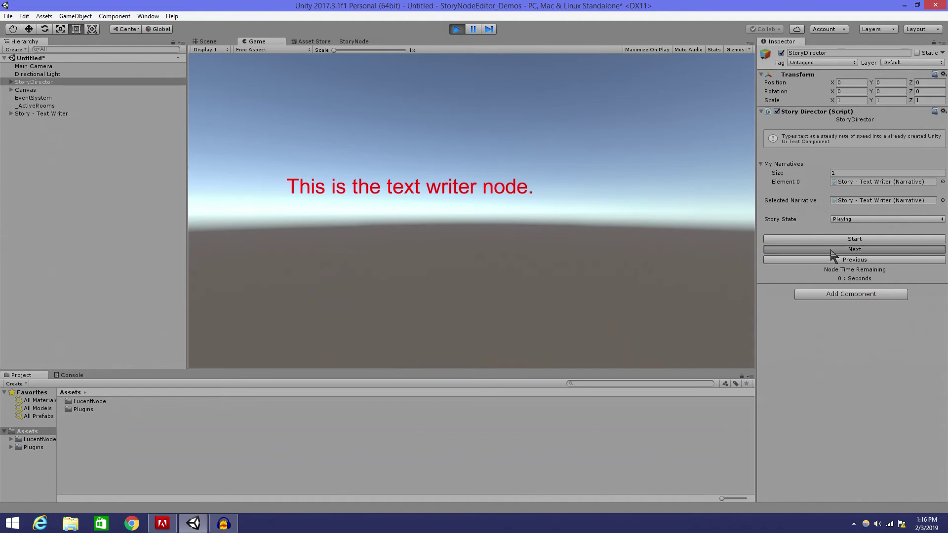
pyautogui.click(831, 250)
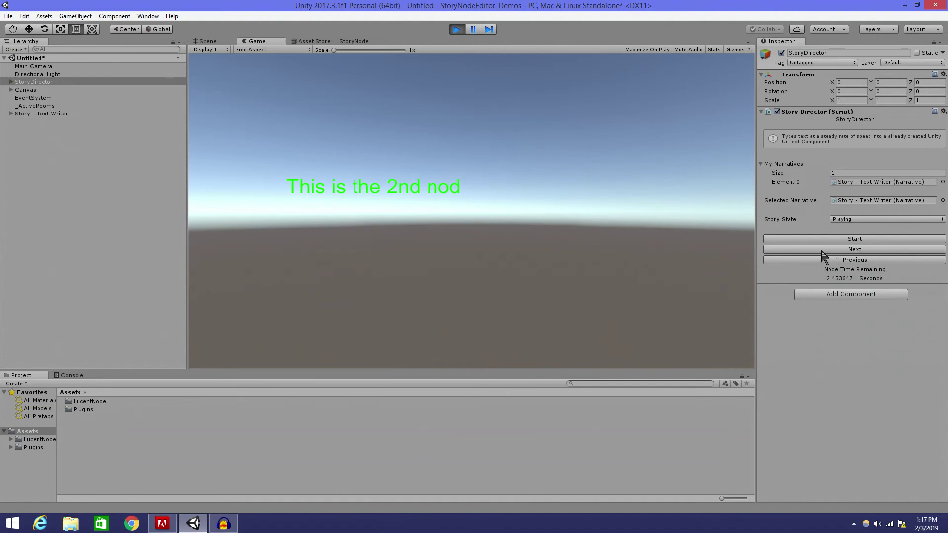
pyautogui.click(822, 251)
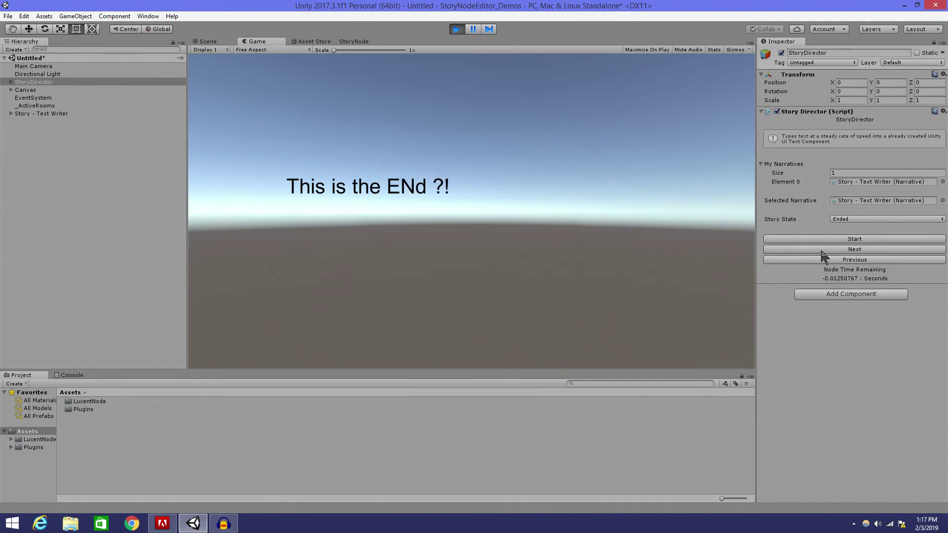
pyautogui.click(457, 28)
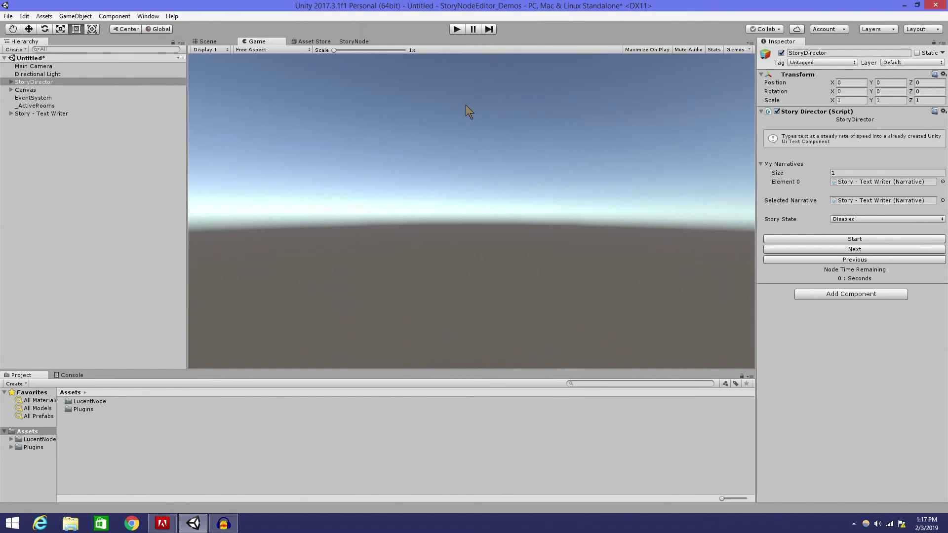